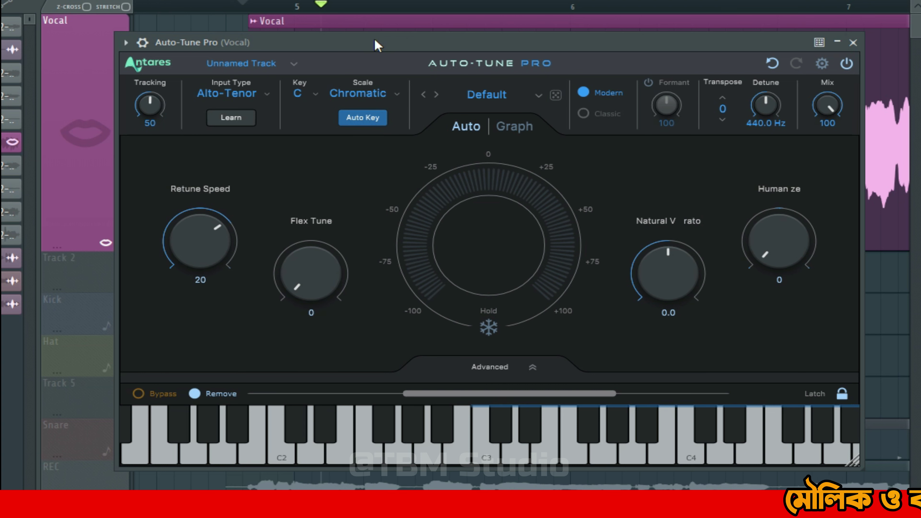
Set the plug-in's appearance to Light in its general preferences and save the change
drag(377, 45, 375, 89)
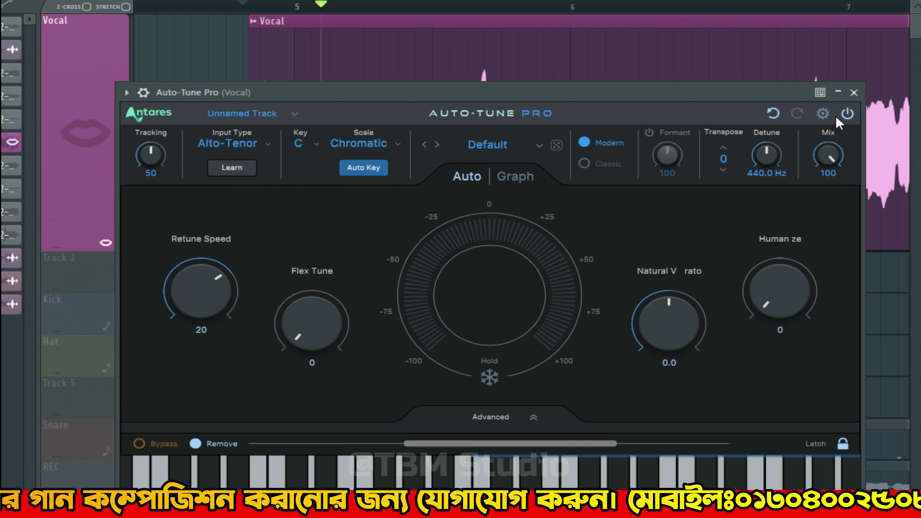
click(822, 113)
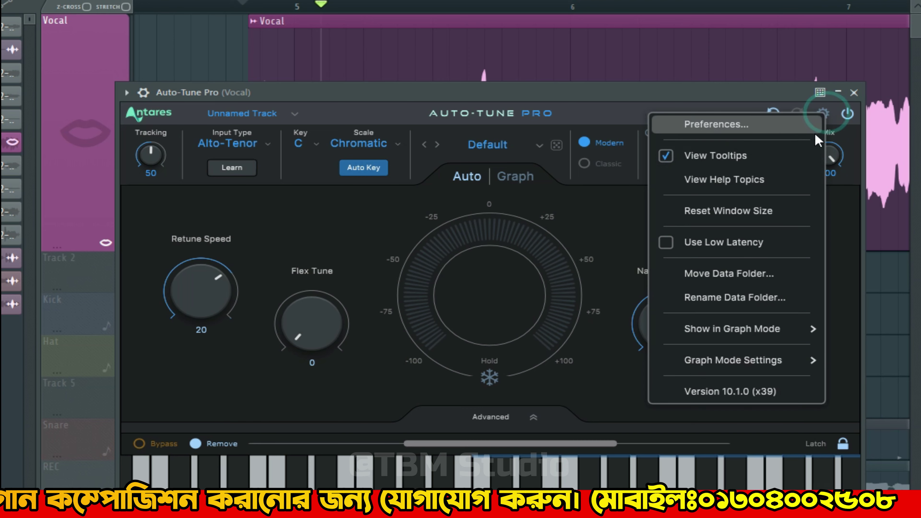
click(720, 137)
click(520, 223)
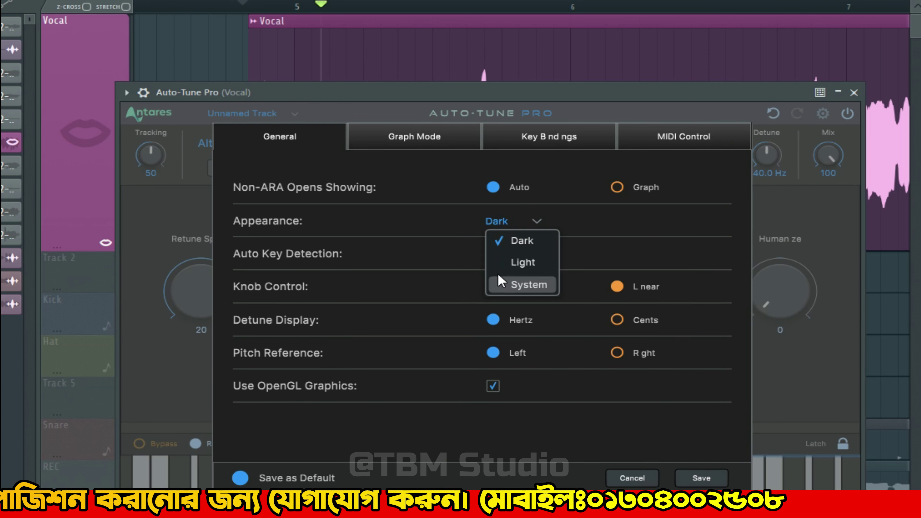
click(523, 262)
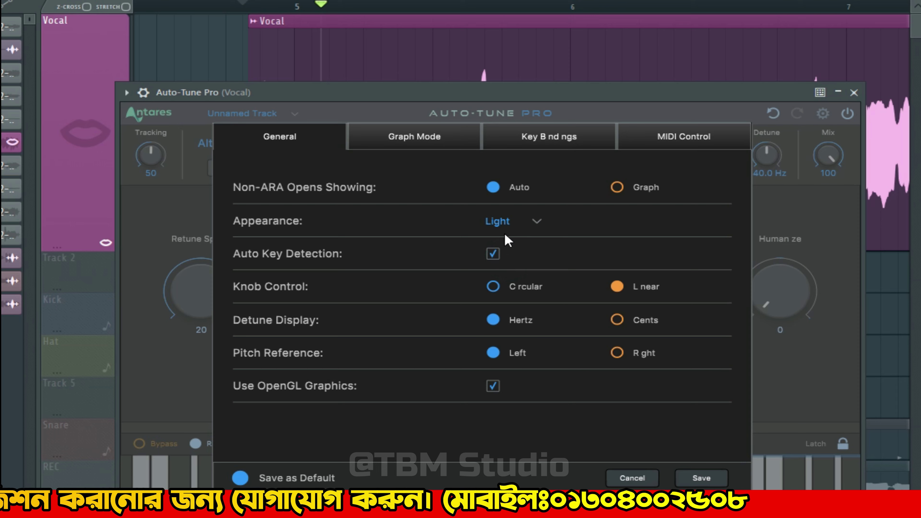
click(701, 479)
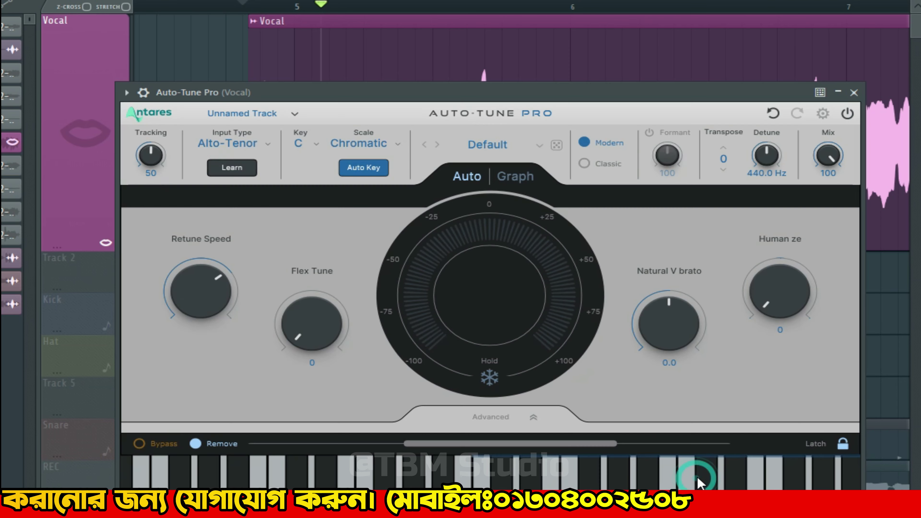
Set the plug-in's appearance back to Dark in its general preferences and save the change
click(821, 116)
click(714, 123)
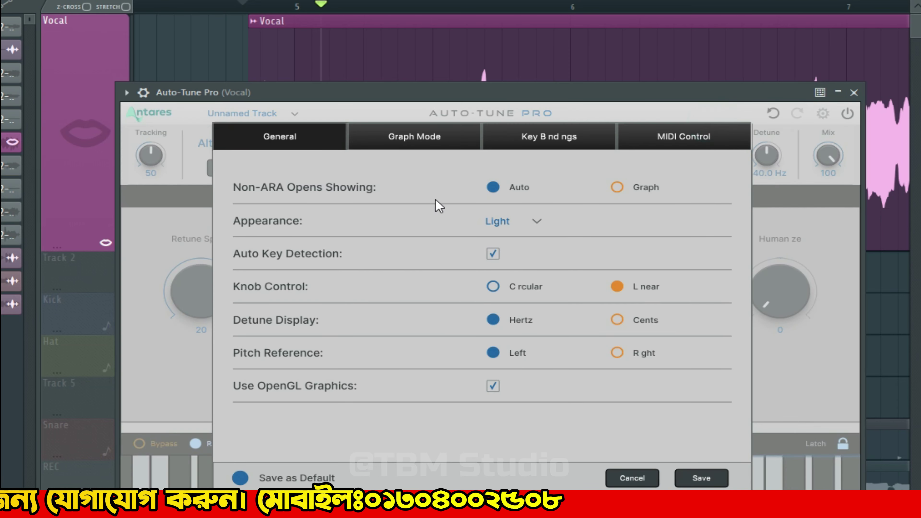
click(498, 222)
click(508, 241)
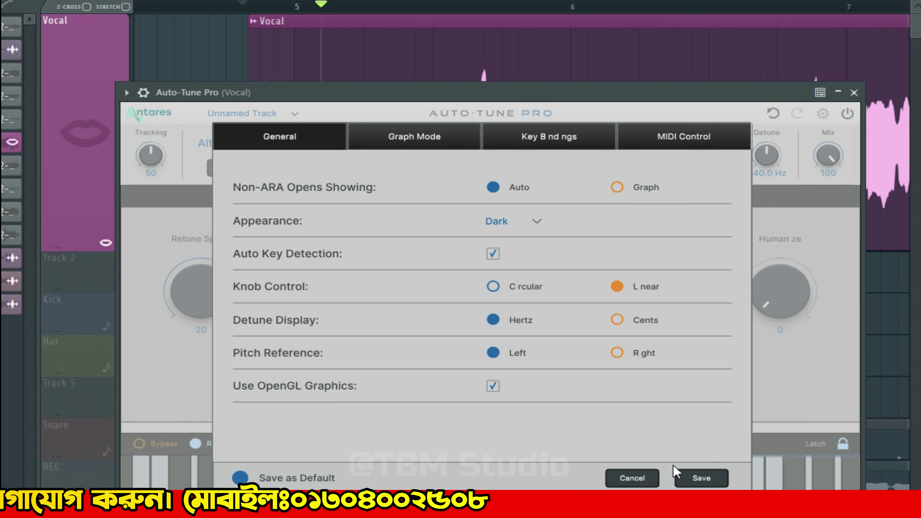
click(693, 477)
Set the pitch correction scale to Minor and its key to D
drag(465, 93, 451, 59)
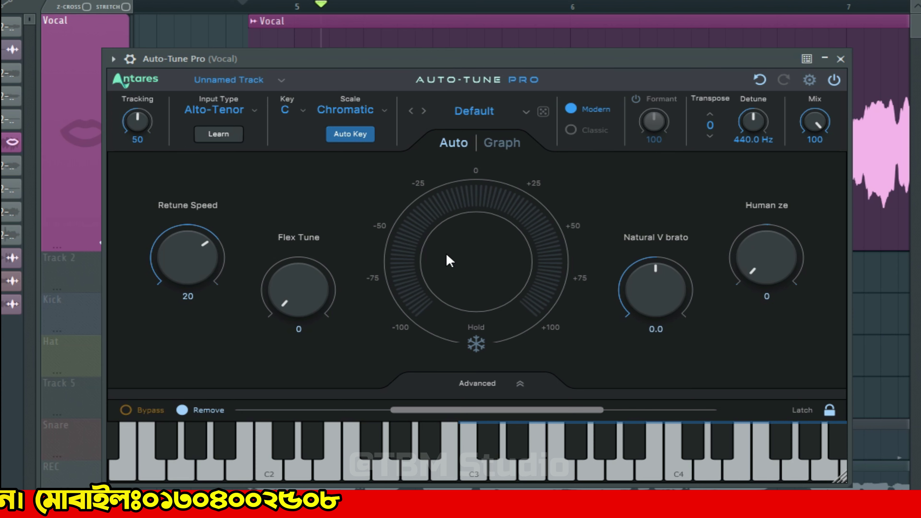
drag(367, 57, 471, 117)
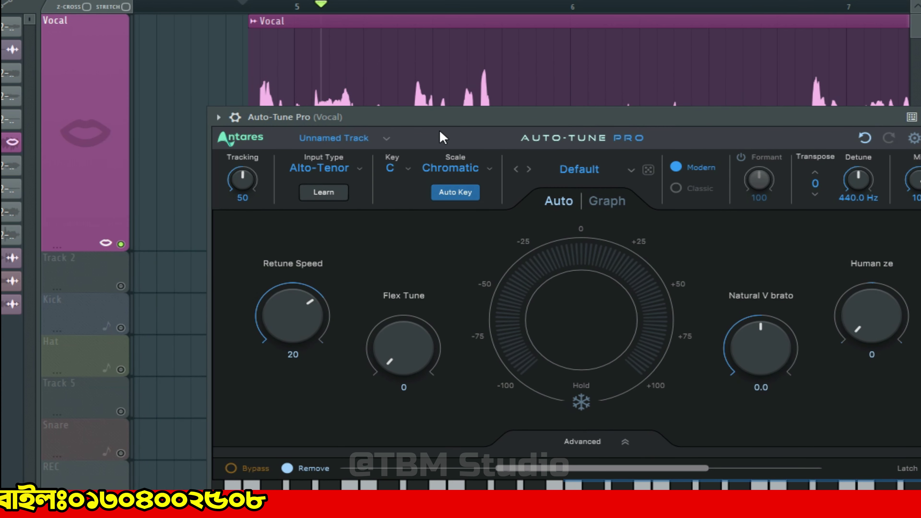
drag(410, 123, 430, 114)
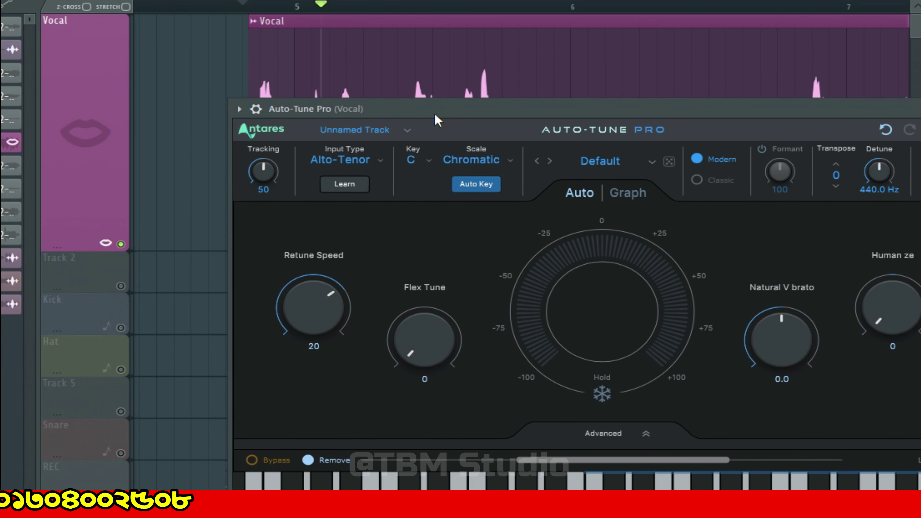
click(468, 158)
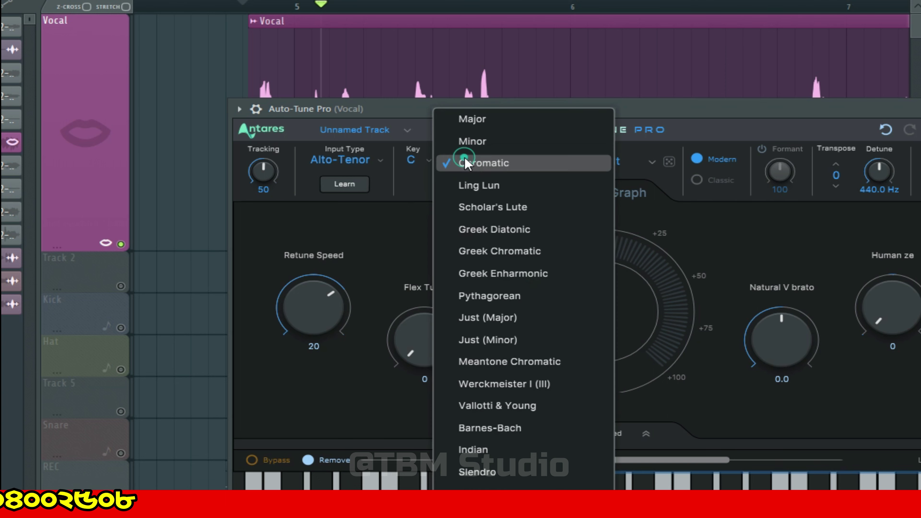
click(472, 145)
click(421, 161)
click(425, 222)
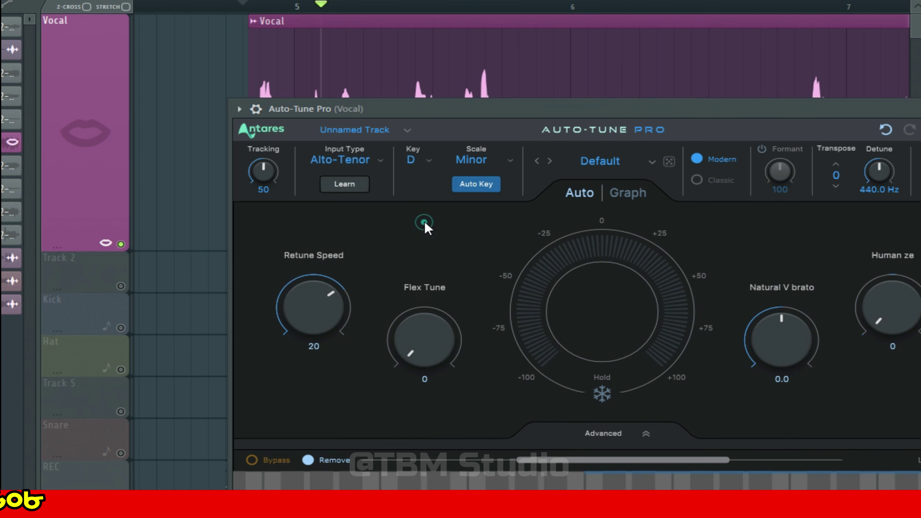
Set the Retune Speed to 7 and play the vocal from just before the clip's start
drag(381, 105, 345, 113)
drag(277, 325, 274, 294)
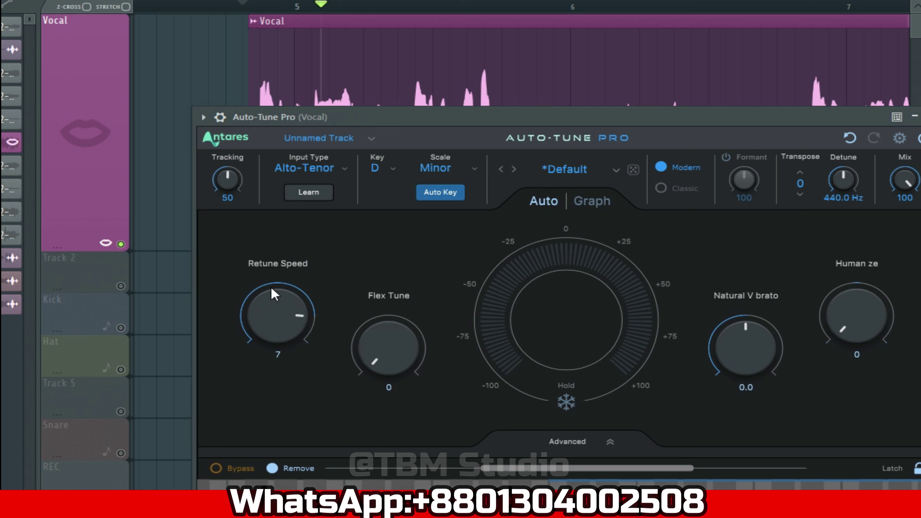
drag(321, 5, 244, 9)
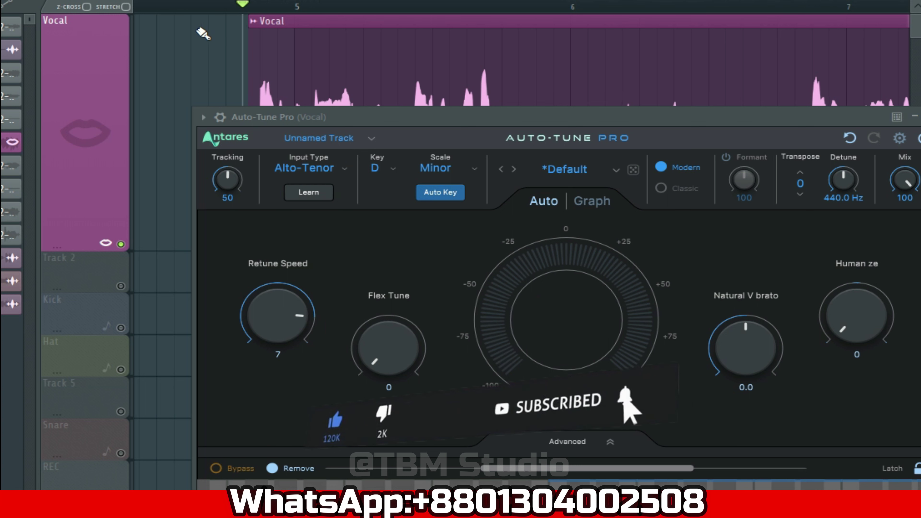
key(space)
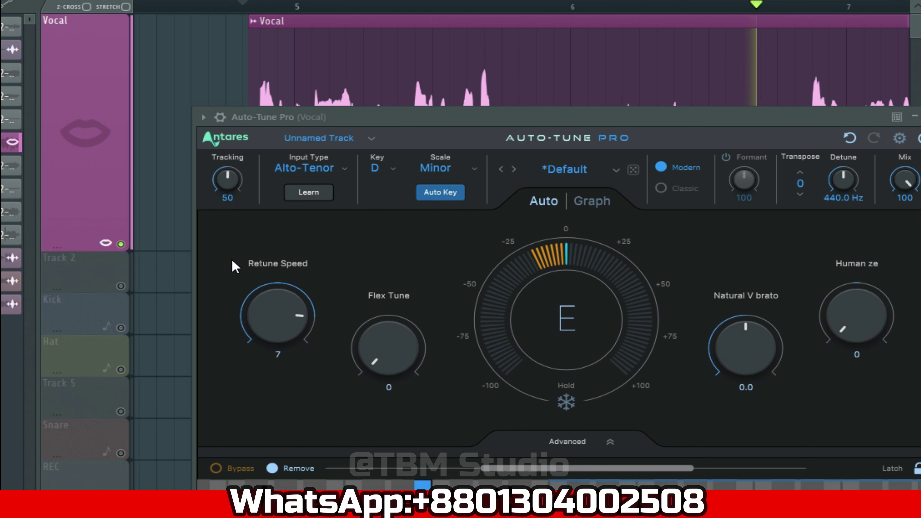
Set the Retune Speed to 9 and shrink the plug-in window so the vocal clip stays in view
drag(277, 314, 275, 317)
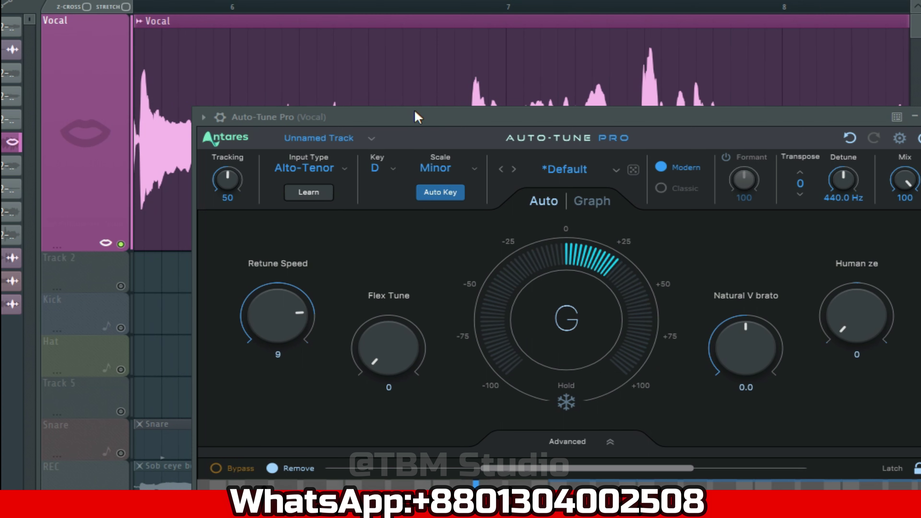
drag(414, 114, 287, 52)
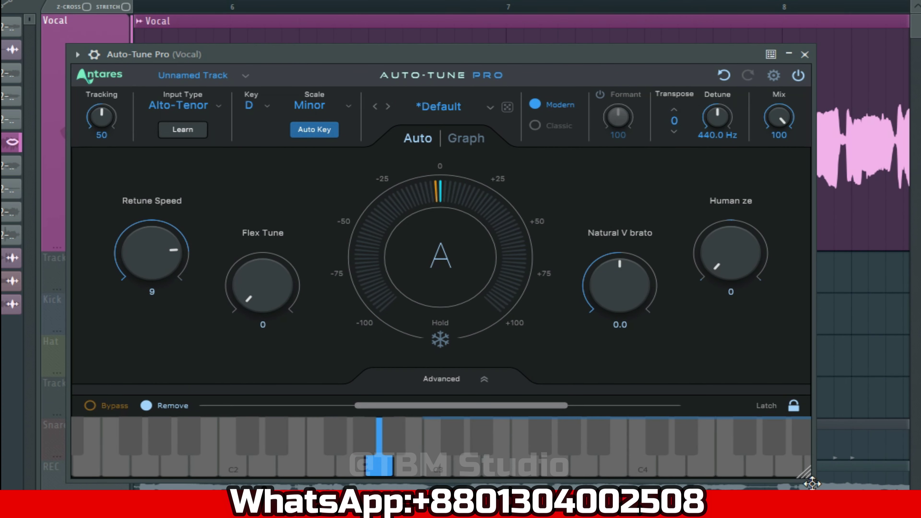
drag(811, 480, 710, 422)
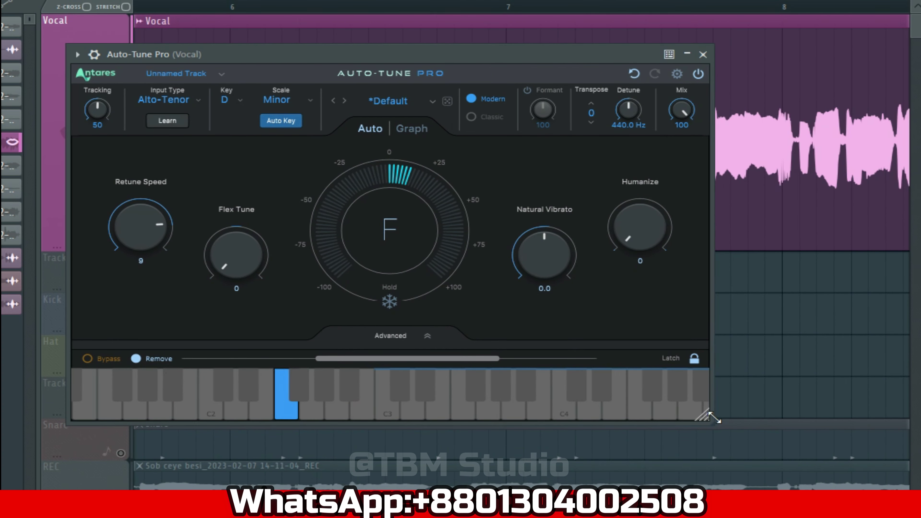
drag(397, 60, 478, 129)
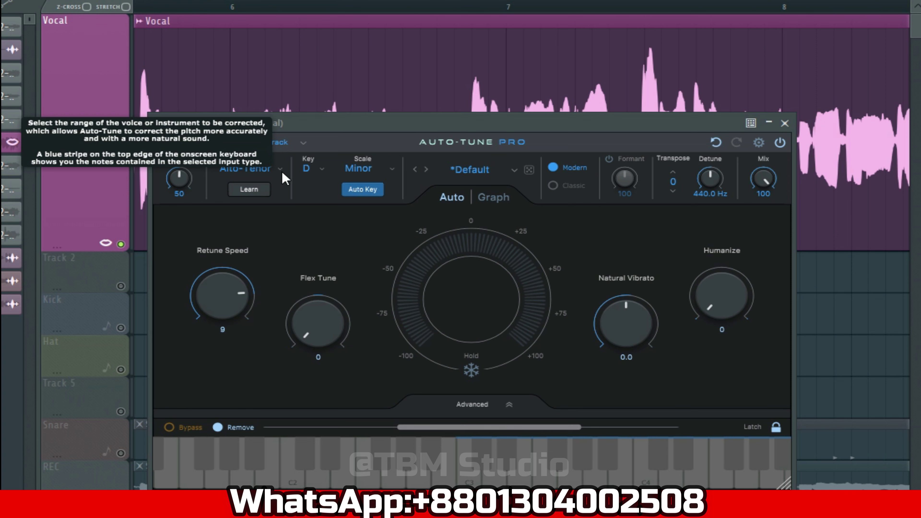
Cue the playhead just before the vocal clip and look over the available input types
drag(382, 129, 399, 139)
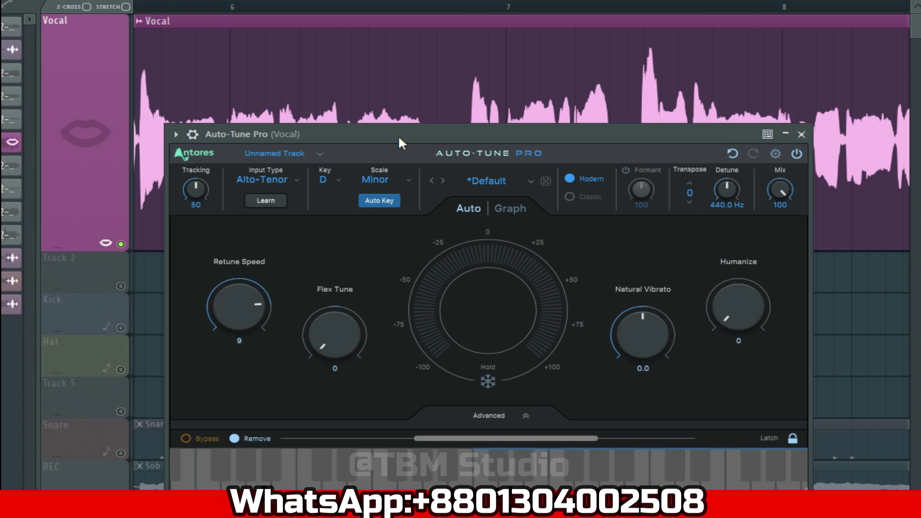
drag(399, 140, 452, 147)
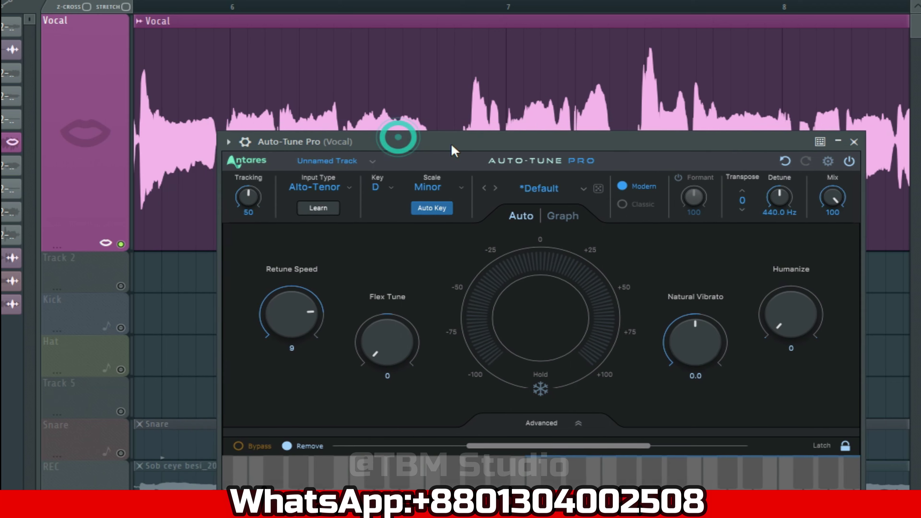
drag(167, 1, 155, 1)
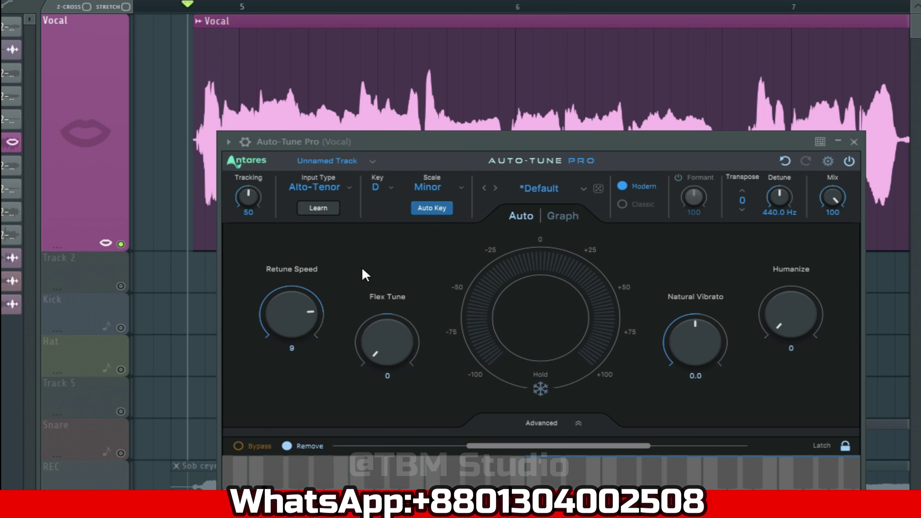
click(346, 188)
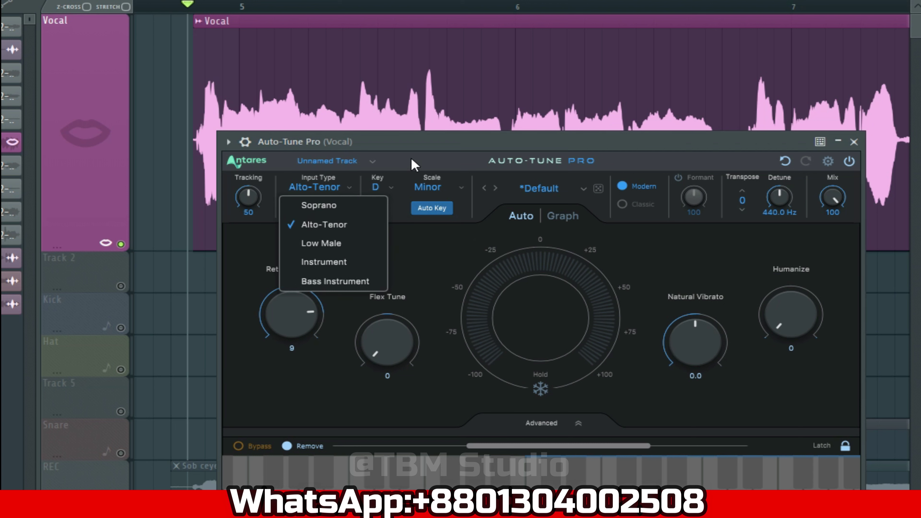
click(393, 145)
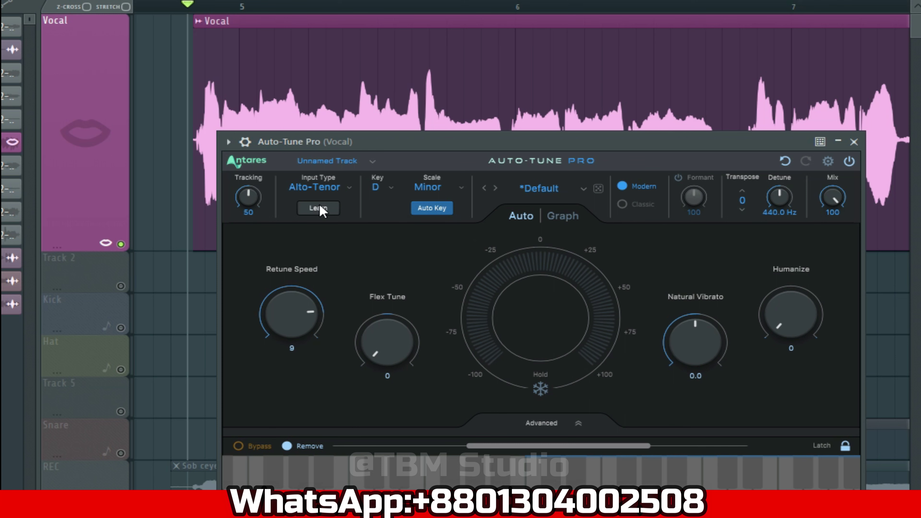
Play the vocal and use Learn to detect its input type
drag(426, 145, 411, 120)
key(space)
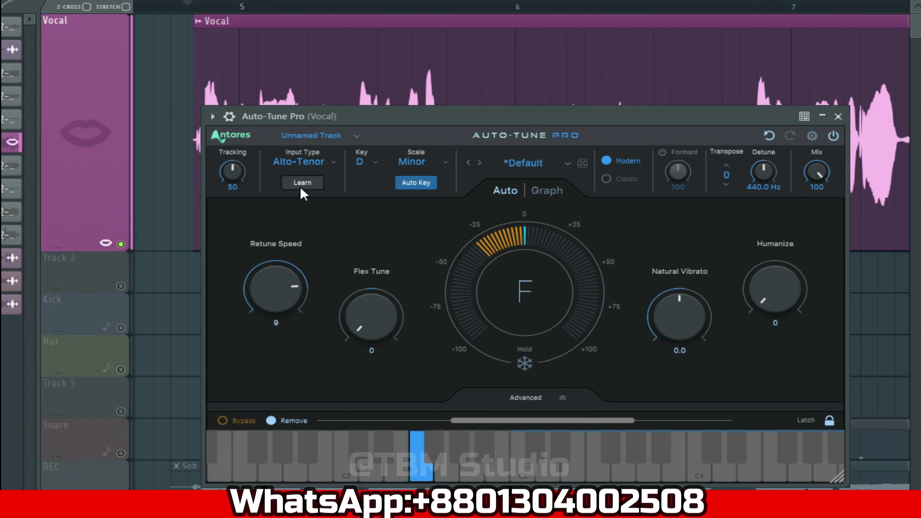
click(301, 184)
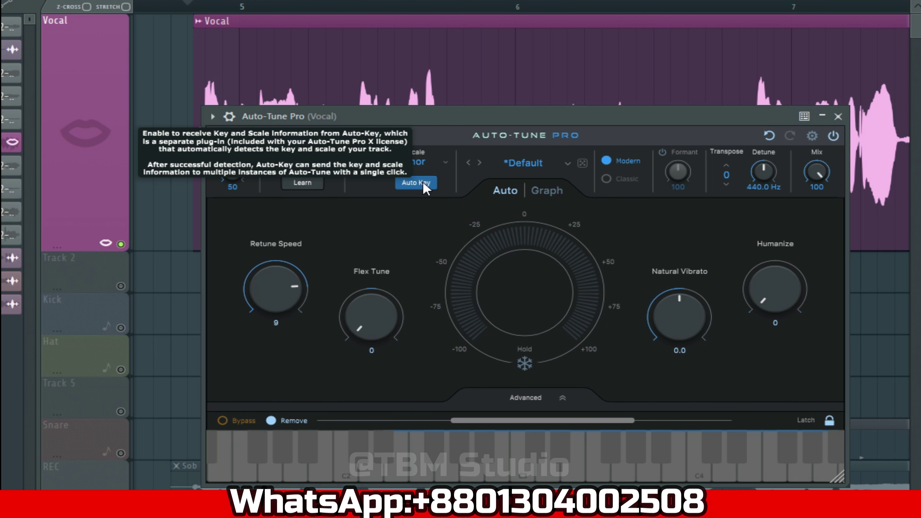
Browse the factory and artist preset collections, keeping the current preset
drag(448, 121, 397, 106)
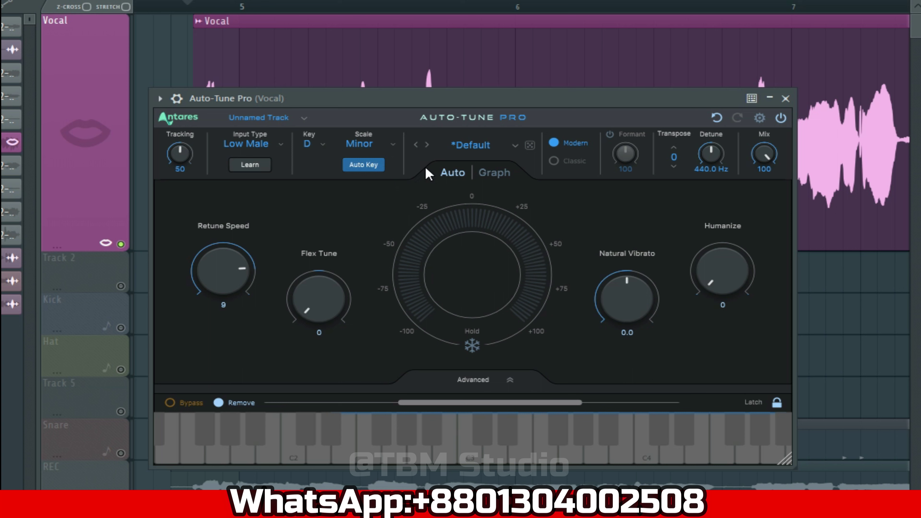
click(473, 145)
mouse_move(505, 376)
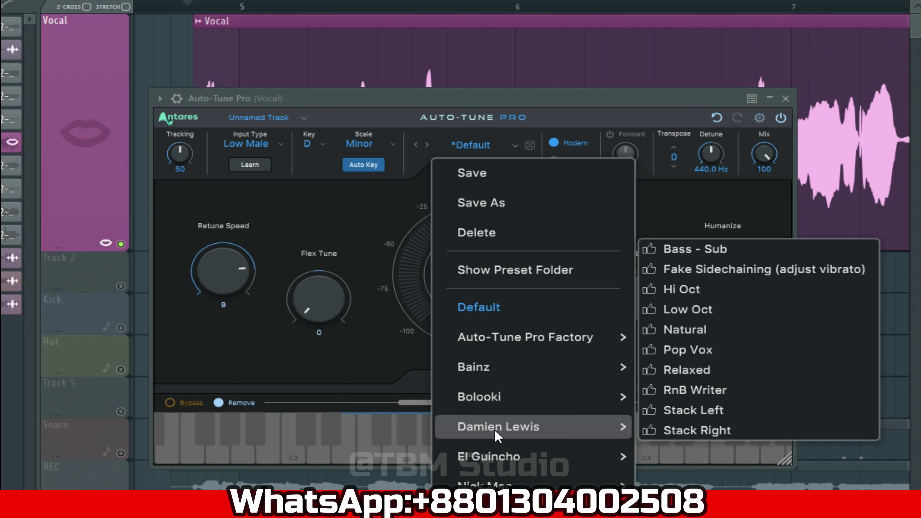
mouse_move(492, 464)
mouse_move(491, 484)
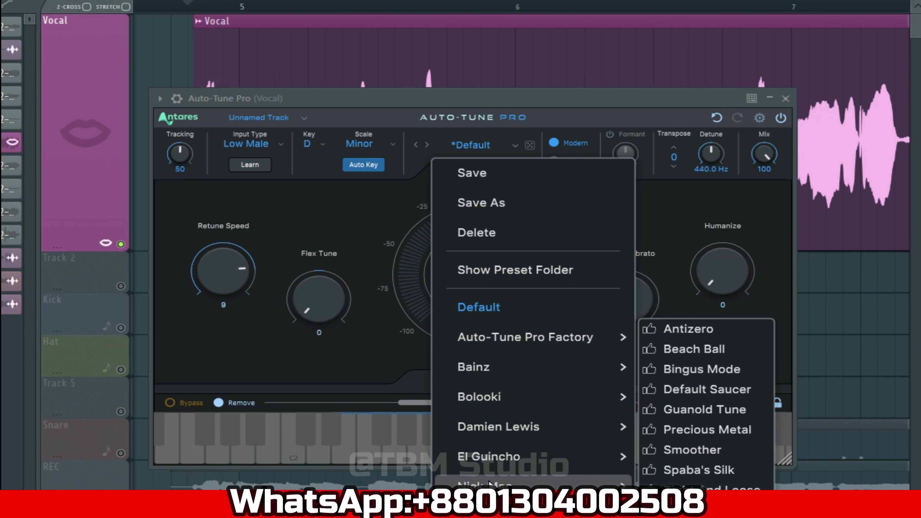
mouse_move(490, 347)
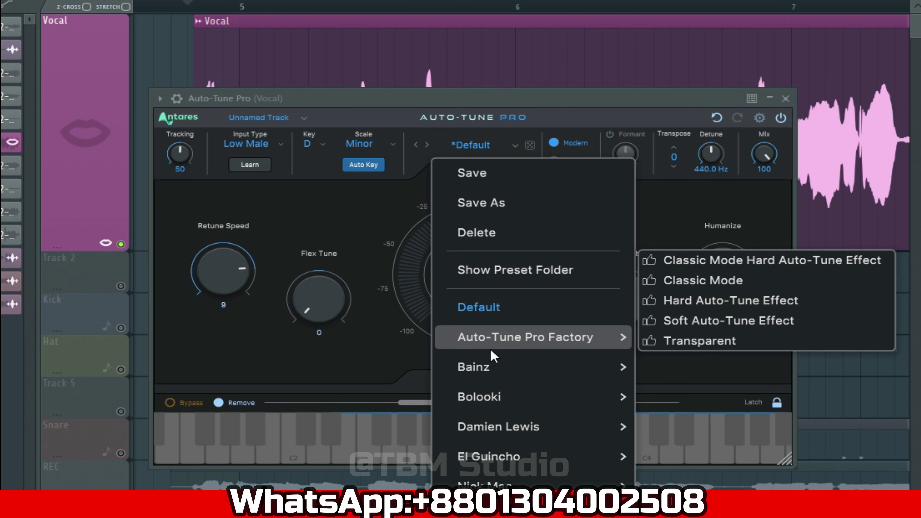
drag(408, 94, 395, 95)
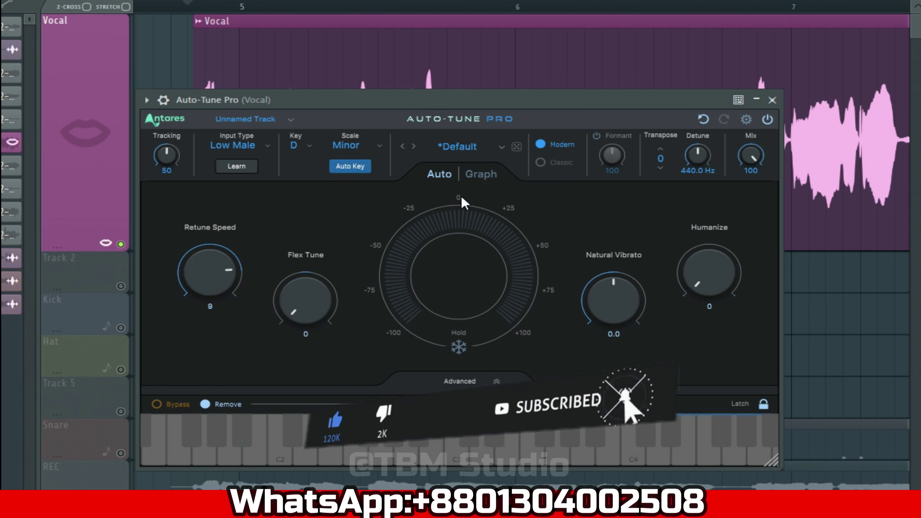
Examine the Graph mode and its editing tools, then return the plug-in to Auto mode
click(475, 181)
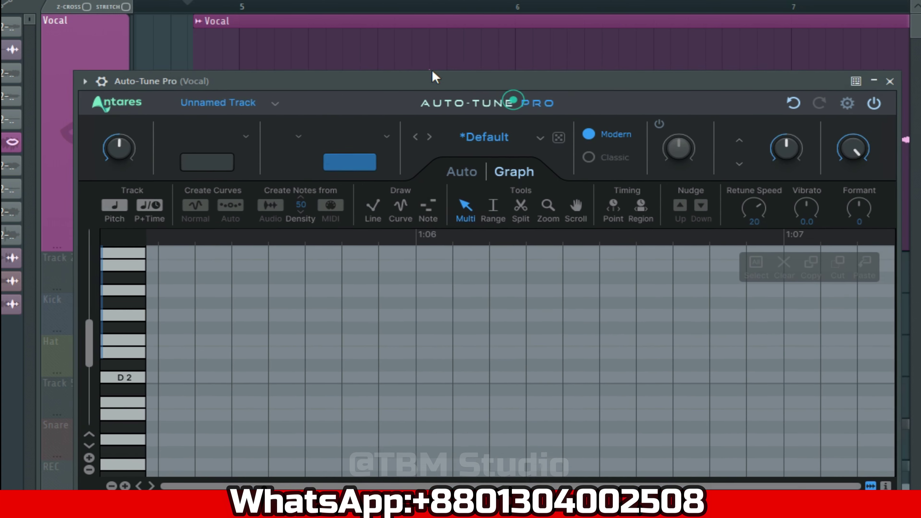
drag(435, 77, 377, 23)
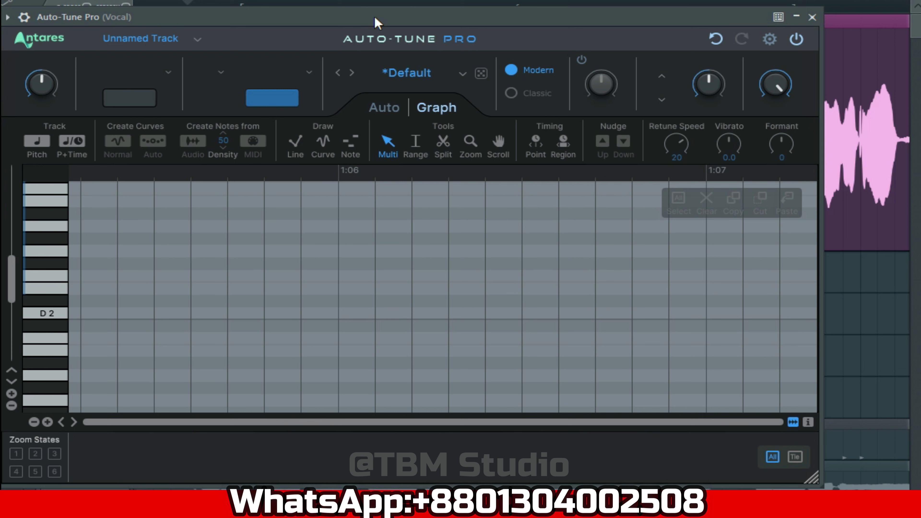
click(407, 260)
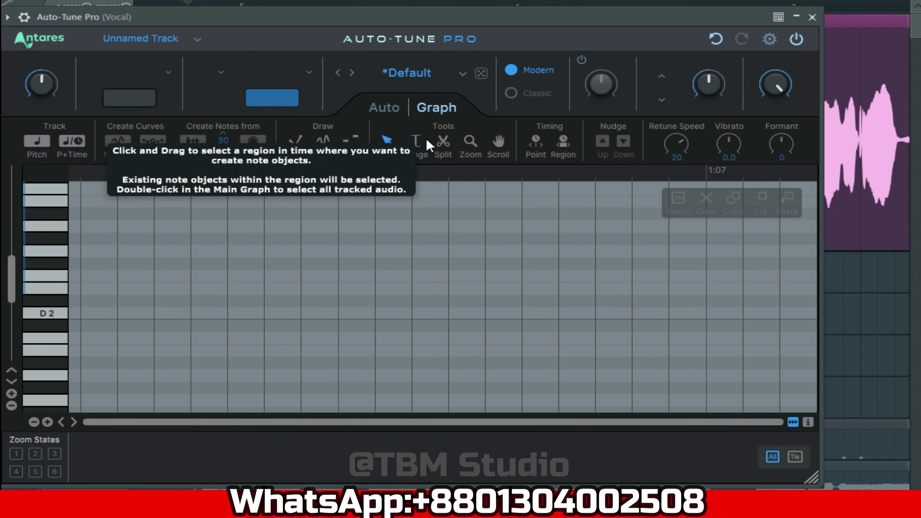
click(393, 108)
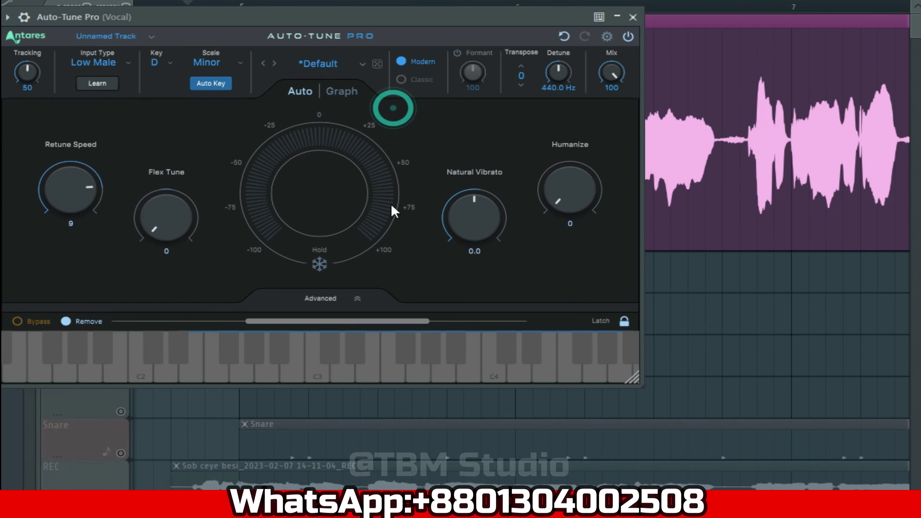
click(347, 92)
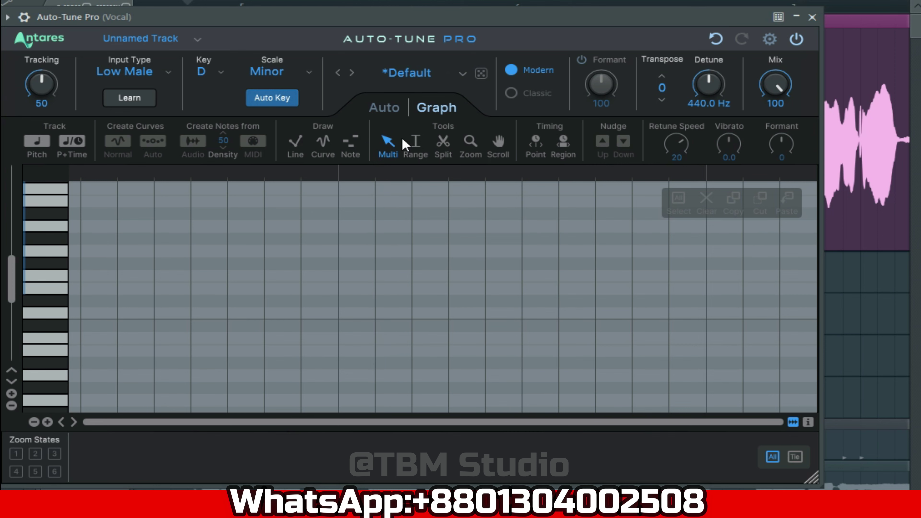
click(385, 107)
drag(350, 21, 500, 164)
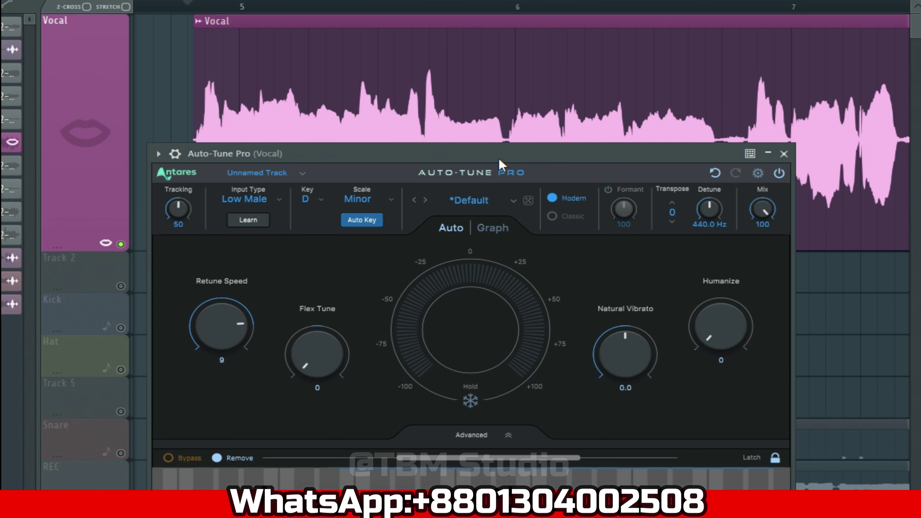
drag(499, 160, 501, 147)
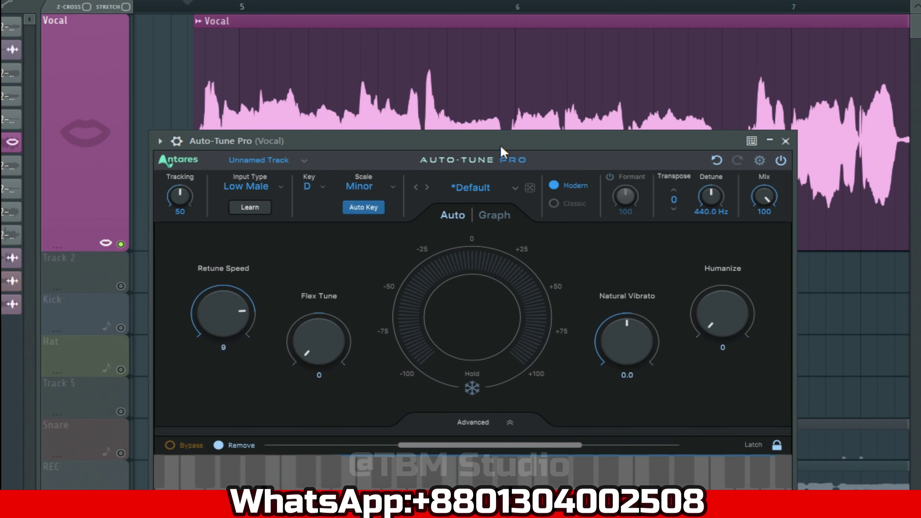